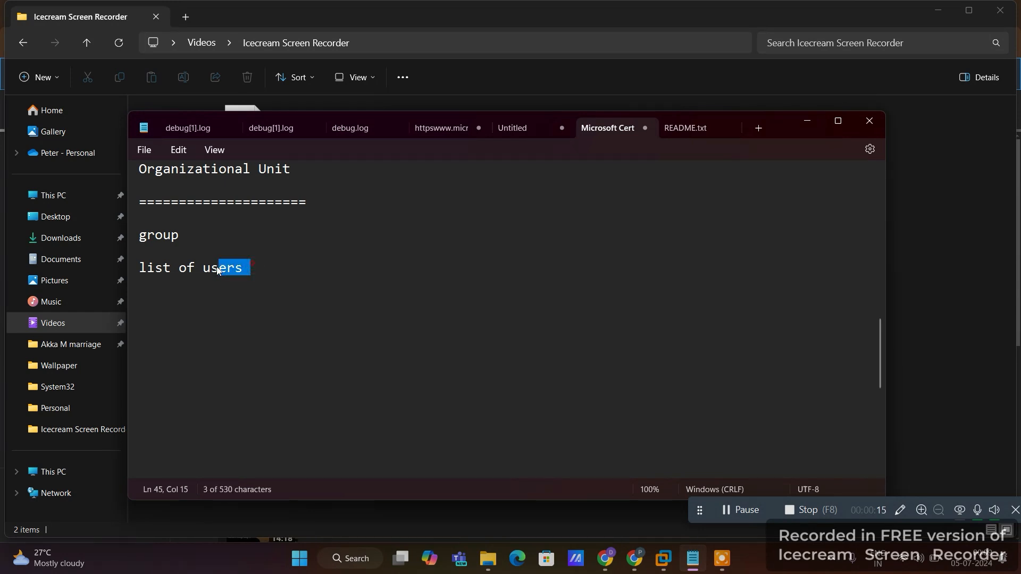
pyautogui.click(146, 264)
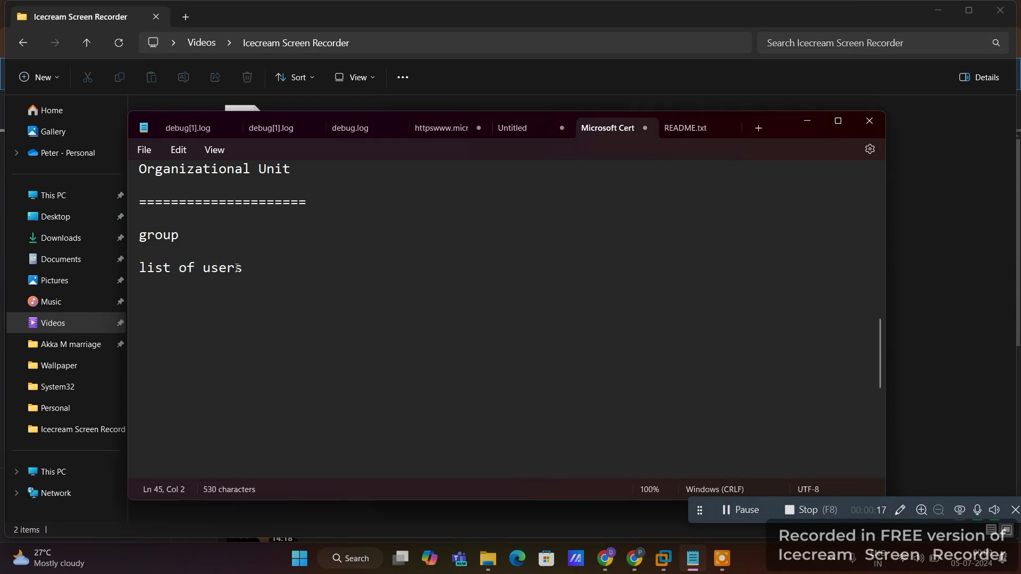
pyautogui.moveTo(243, 268); pyautogui.dragTo(142, 267)
pyautogui.click(141, 266)
pyautogui.moveTo(243, 268); pyautogui.dragTo(141, 266)
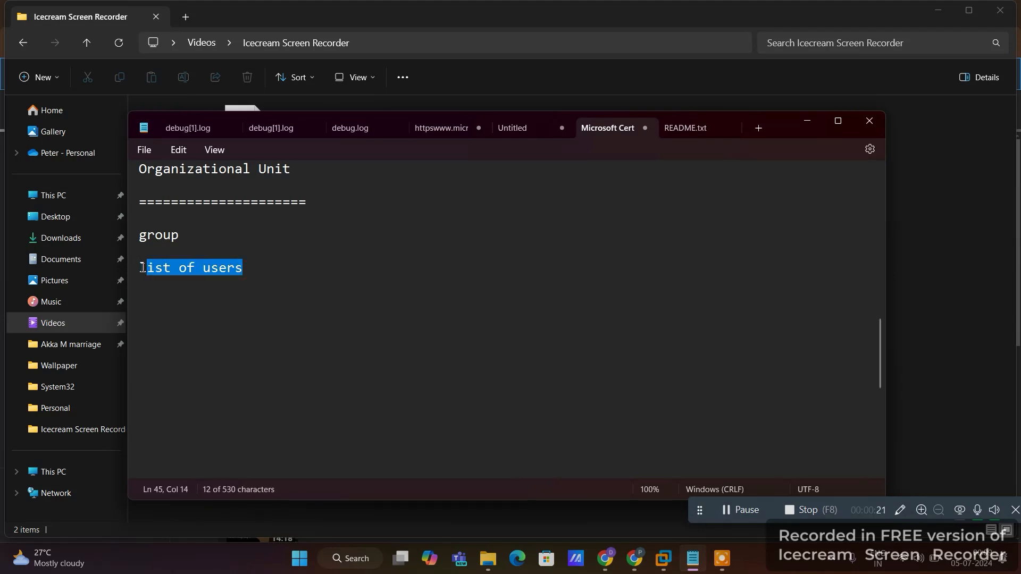
pyautogui.click(142, 267)
pyautogui.click(204, 293)
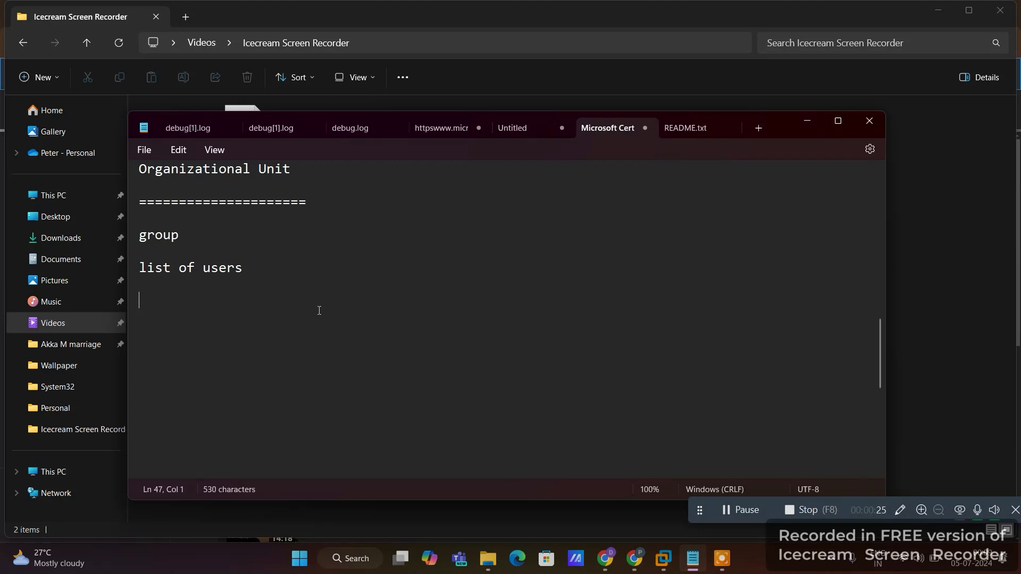
pyautogui.click(379, 316)
# - Switch to the System1 virtual machine in VMware Workstation and unlock it by entering the administrator account's password
pyautogui.moveTo(663, 558)
pyautogui.click(620, 459)
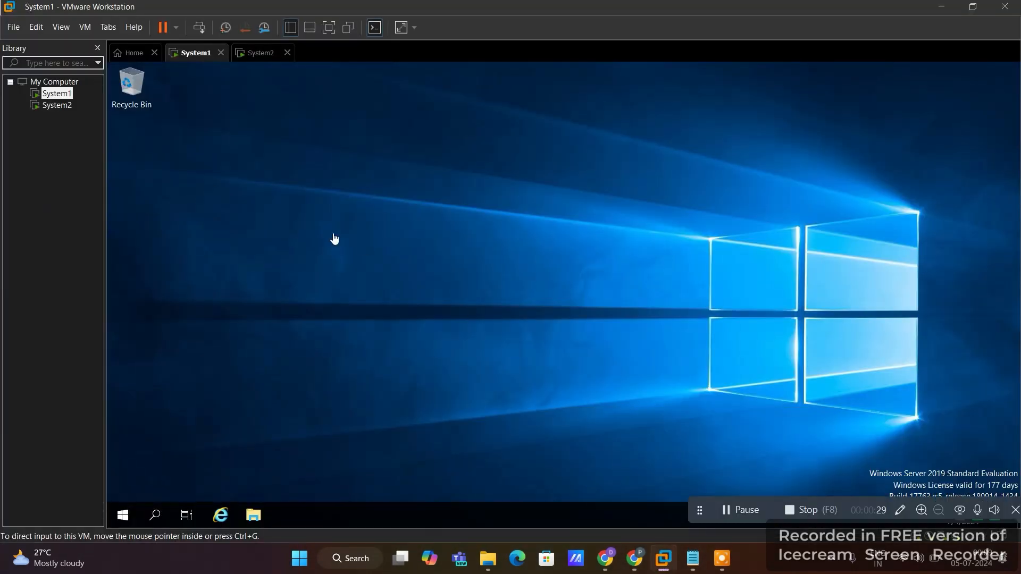
pyautogui.click(193, 25)
pyautogui.click(542, 219)
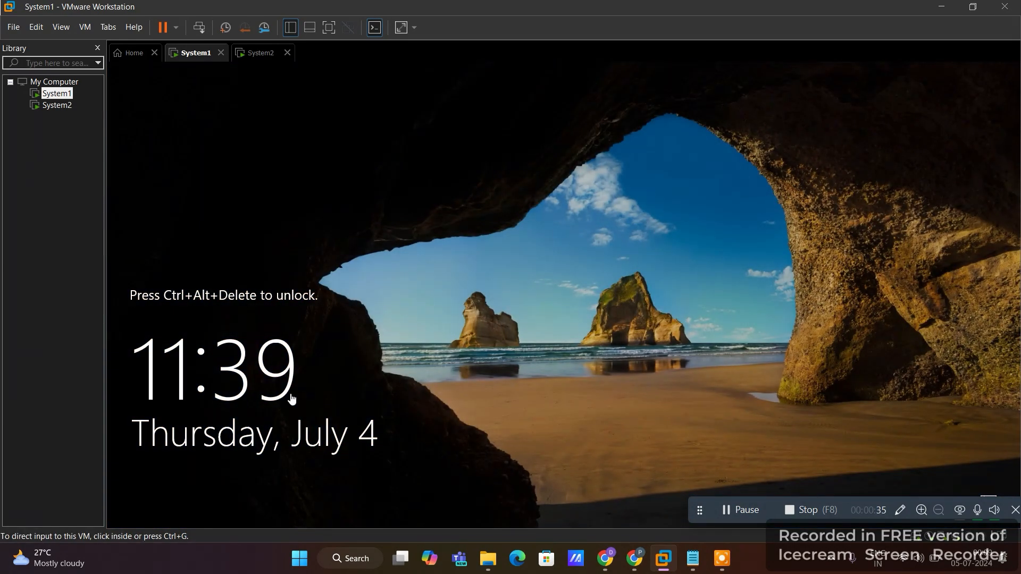
pyautogui.click(200, 27)
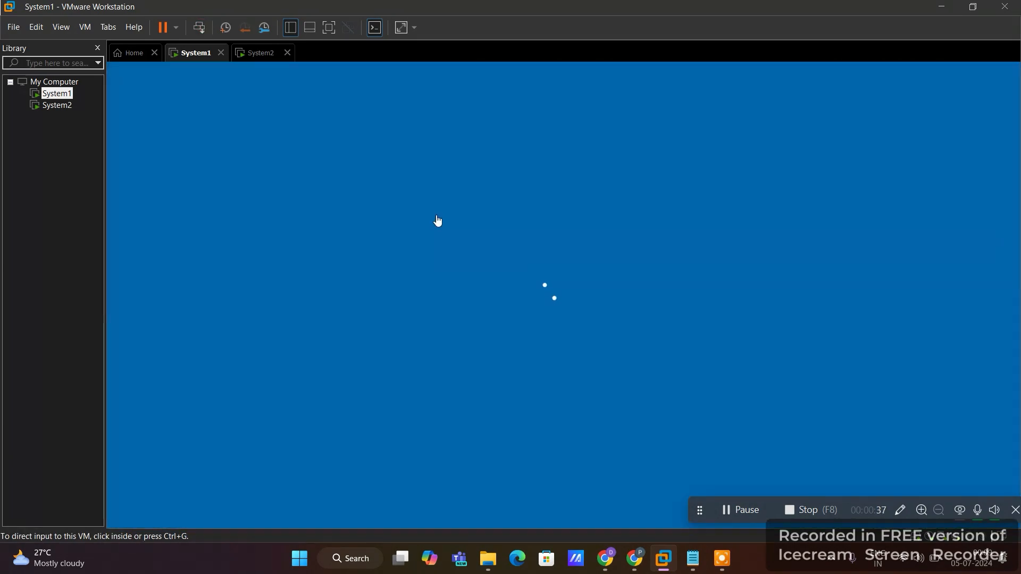
pyautogui.click(520, 354)
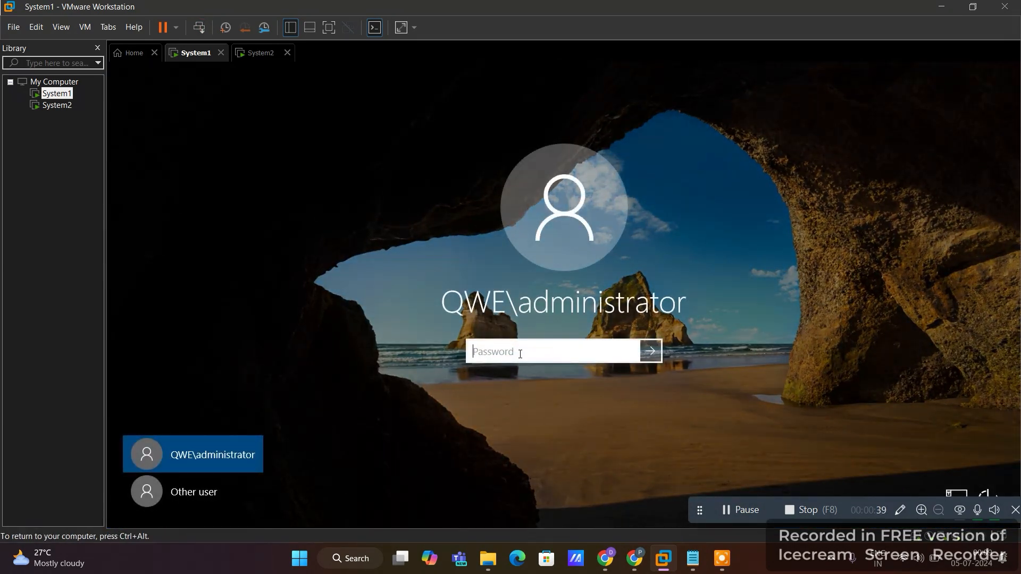
pyautogui.write('*******')
pyautogui.press('Return')
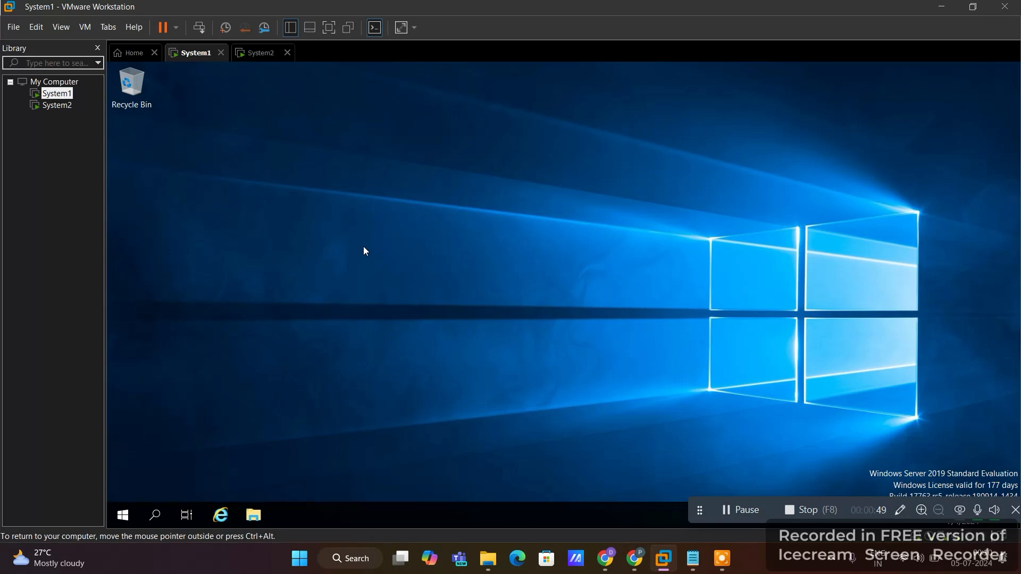
pyautogui.press('super+r')
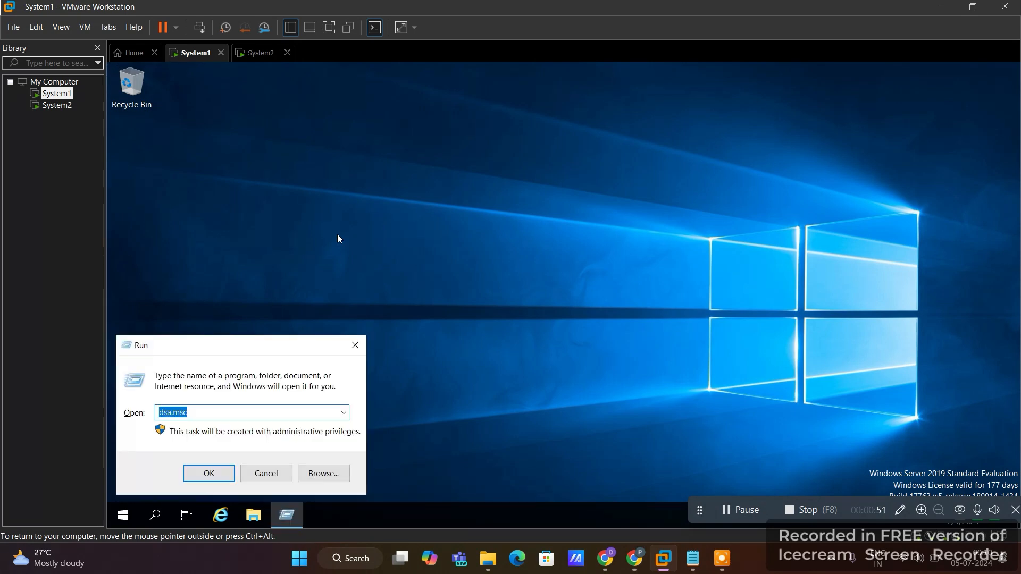
pyautogui.press('BackSpace')
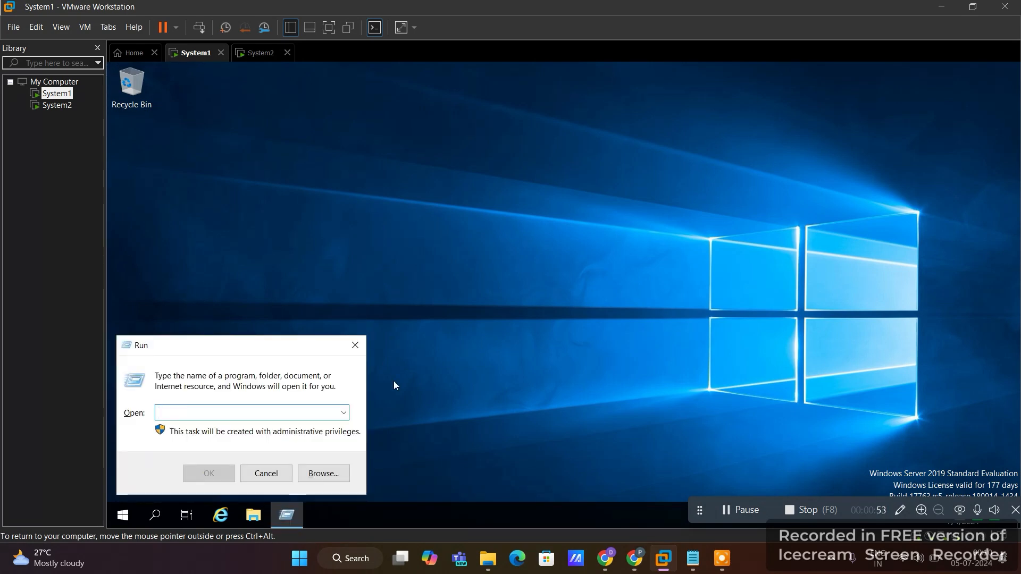
pyautogui.click(354, 344)
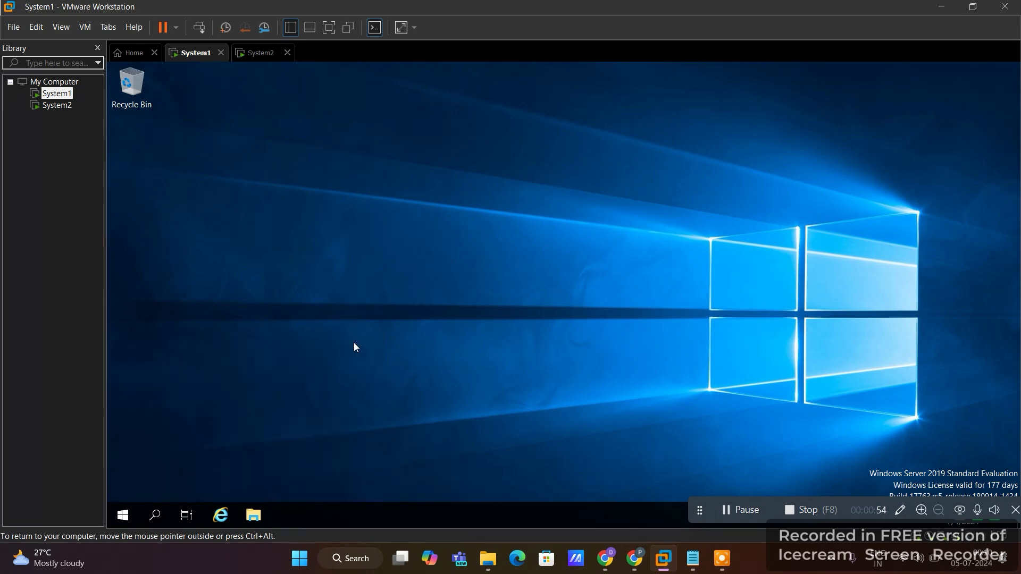
# - Launch Server Manager on the virtual machine and open Active Directory Users and Computers from it
pyautogui.click(133, 512)
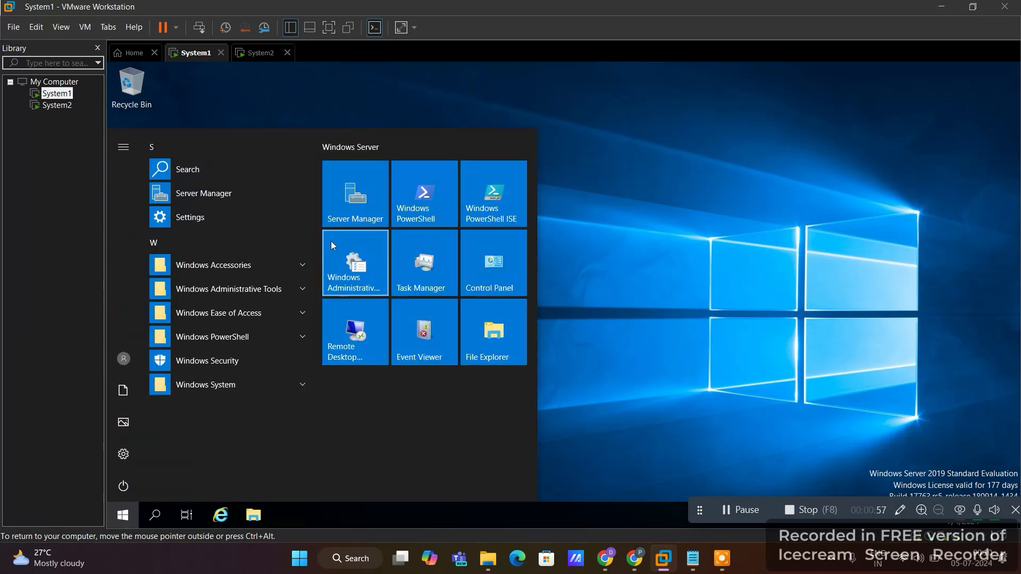
pyautogui.click(339, 218)
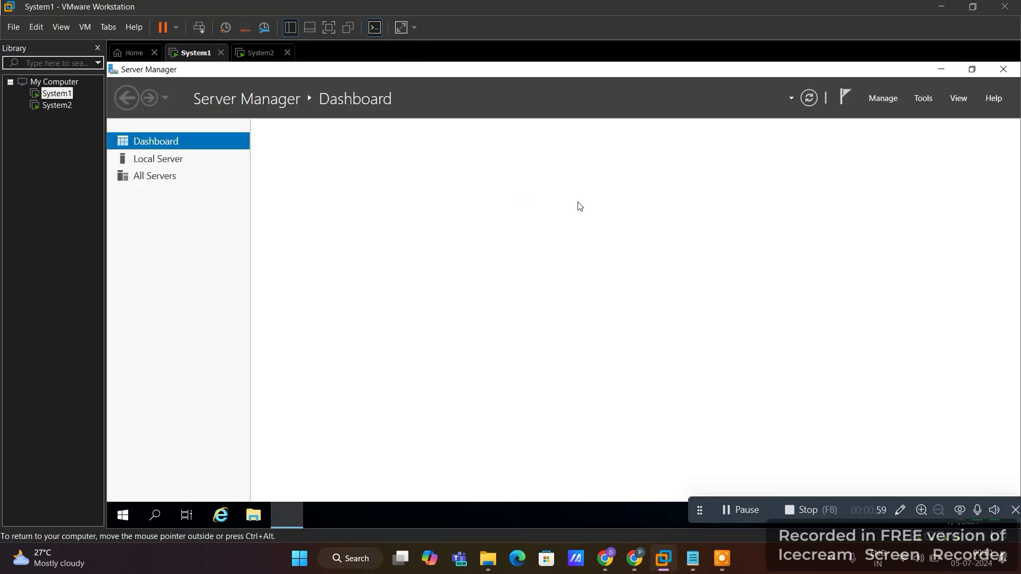
pyautogui.click(923, 99)
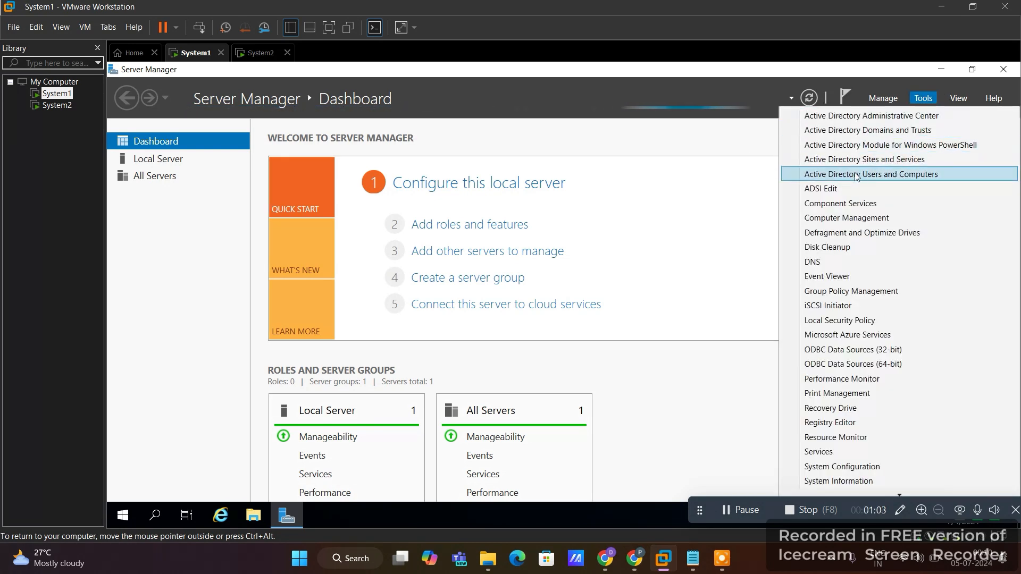
pyautogui.click(889, 176)
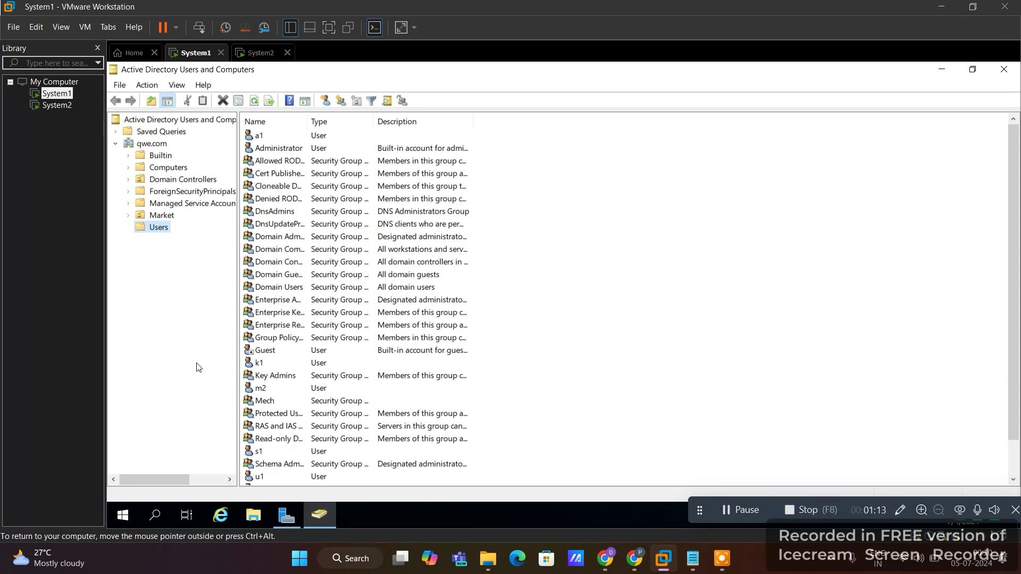
# - Create a security group named eee with Domain local scope in the Users container of qwe.com
pyautogui.rightClick(162, 234)
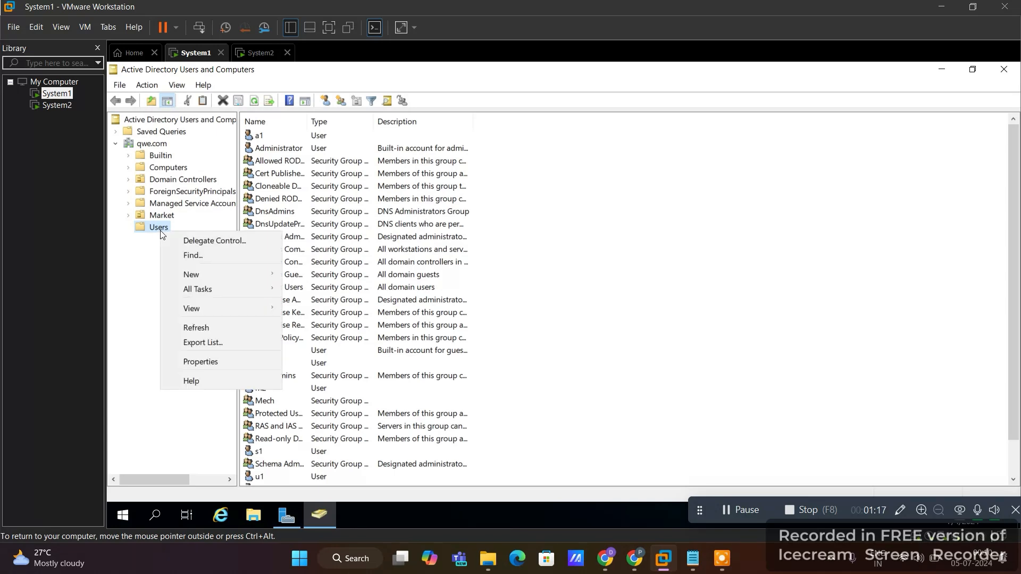
pyautogui.moveTo(191, 273)
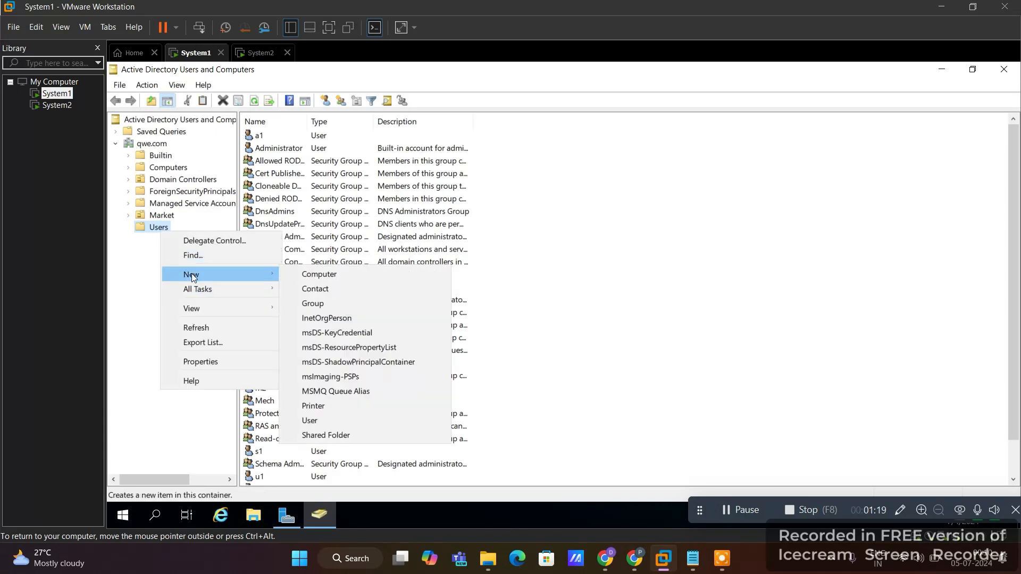
pyautogui.click(321, 304)
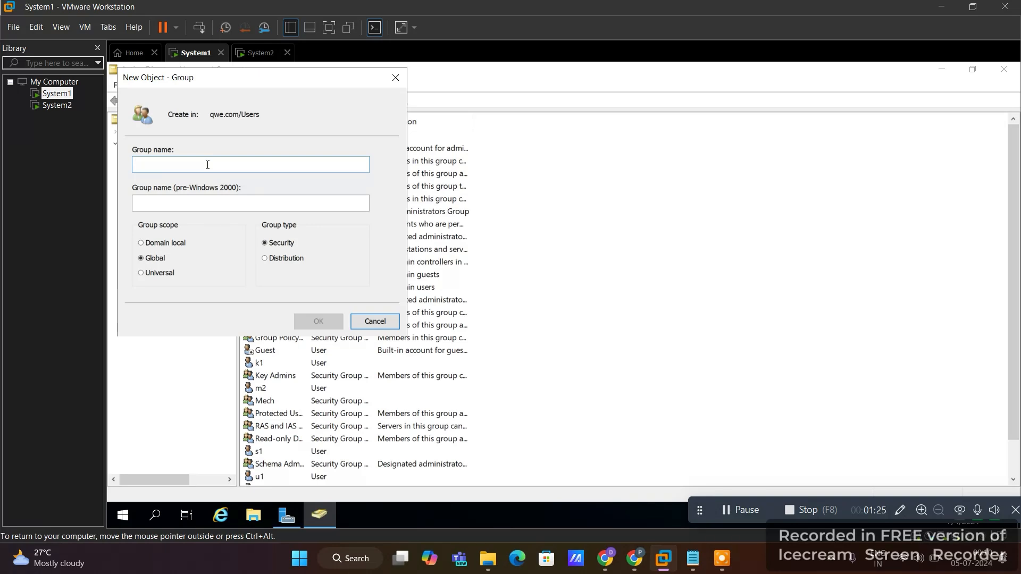
pyautogui.write('eee')
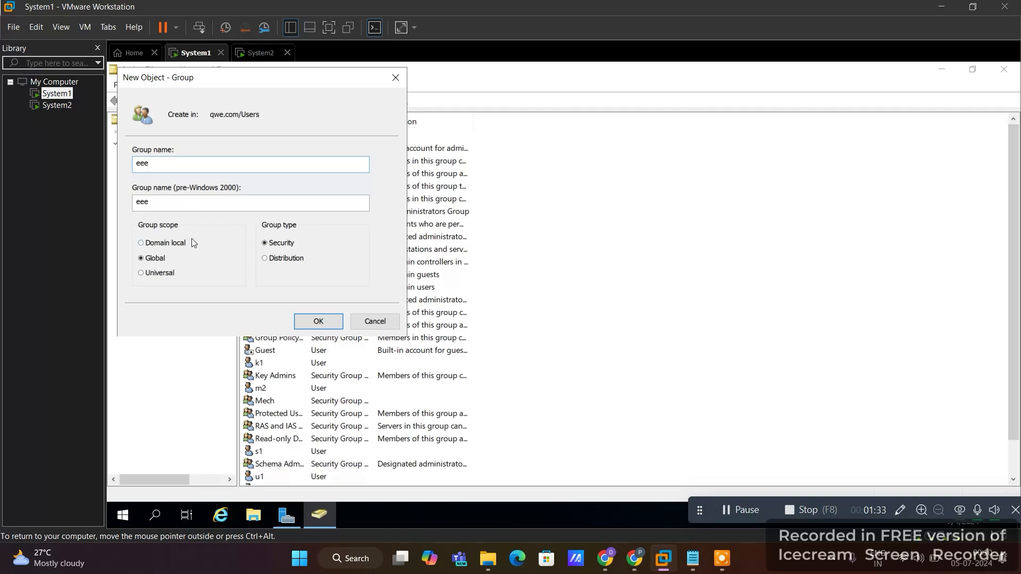
pyautogui.click(167, 244)
pyautogui.click(318, 321)
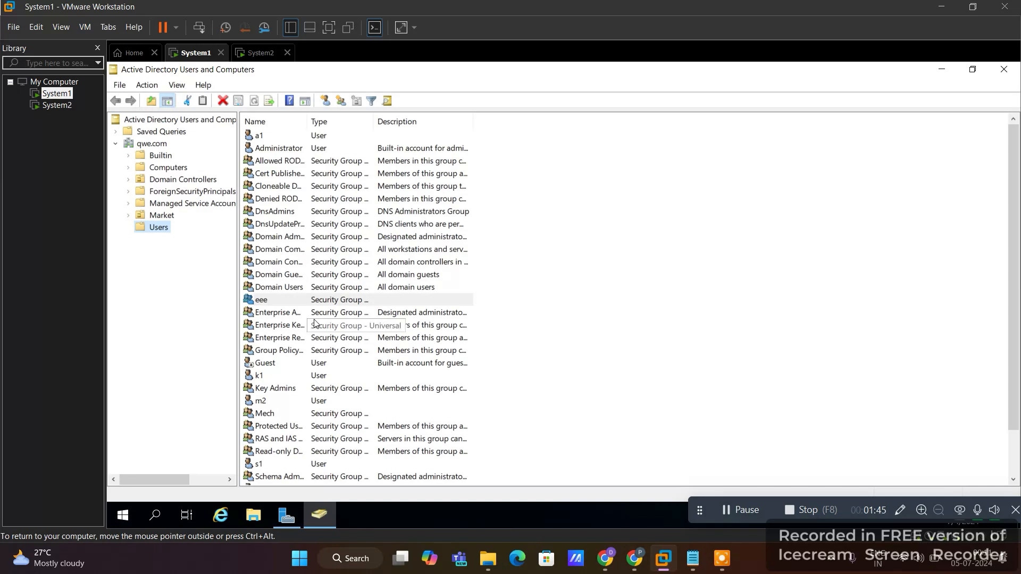
# - Examine the member list in the eee group's properties and close the properties without changes
pyautogui.click(259, 304)
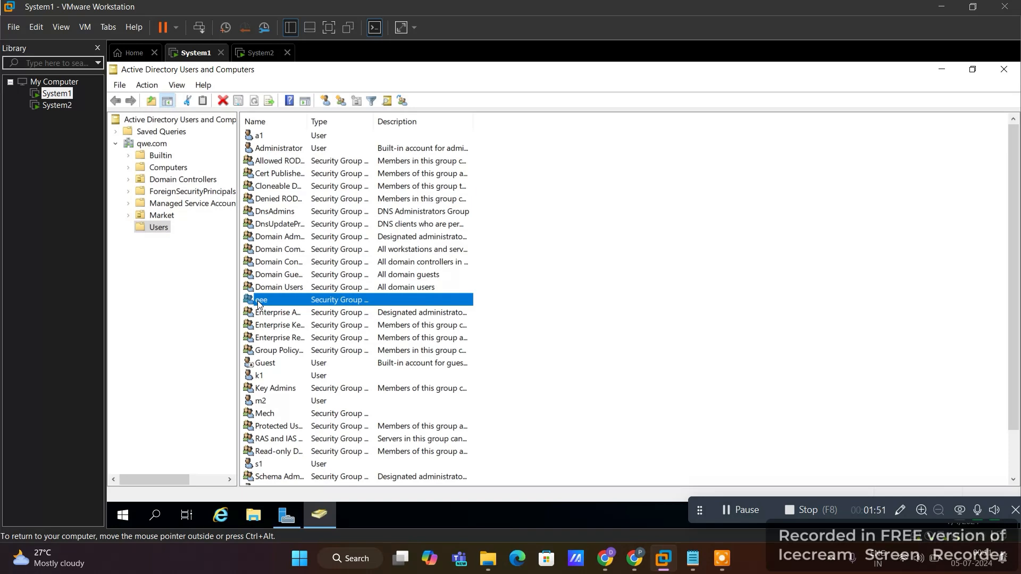
pyautogui.rightClick(259, 303)
pyautogui.click(298, 427)
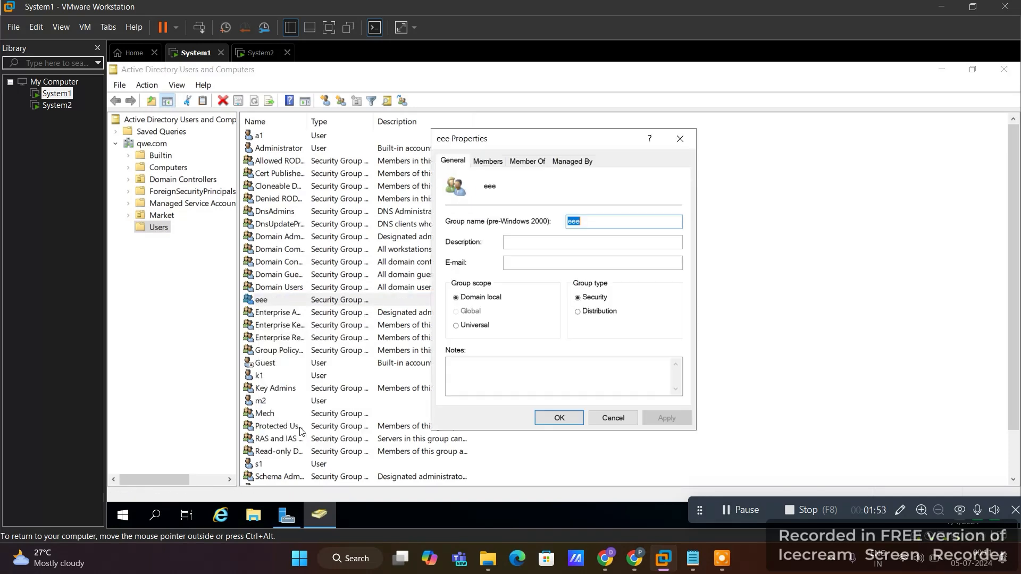
pyautogui.click(490, 162)
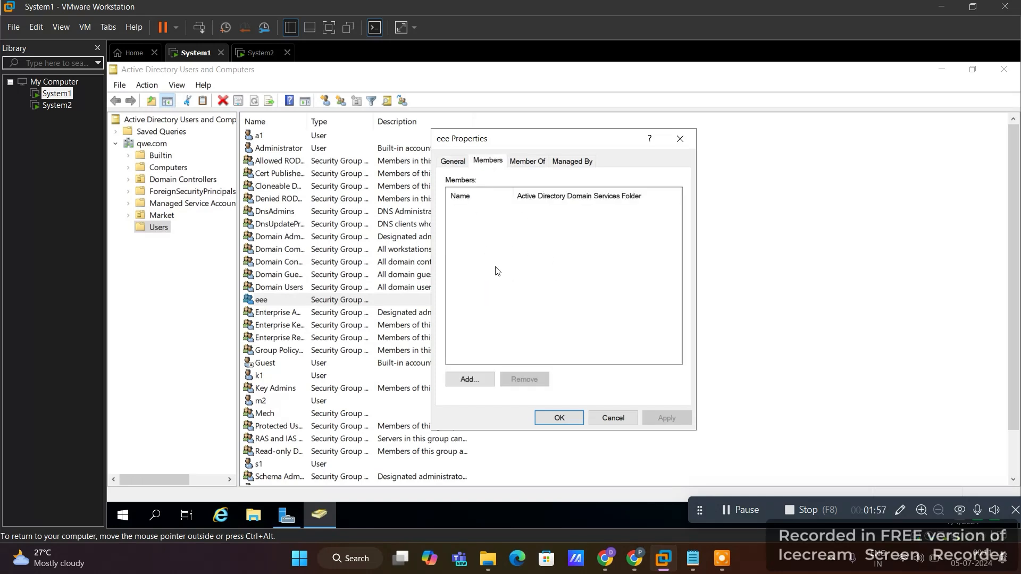
pyautogui.click(680, 139)
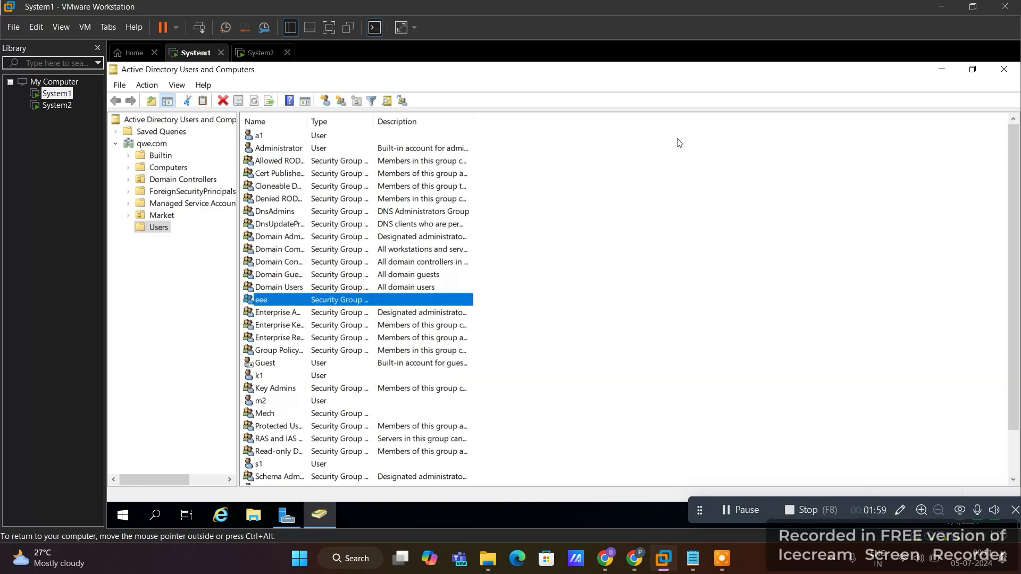
# - Add the users u1, u2, u4 and u5 to the eee group in one operation
pyautogui.scroll(-2, 340, 349)
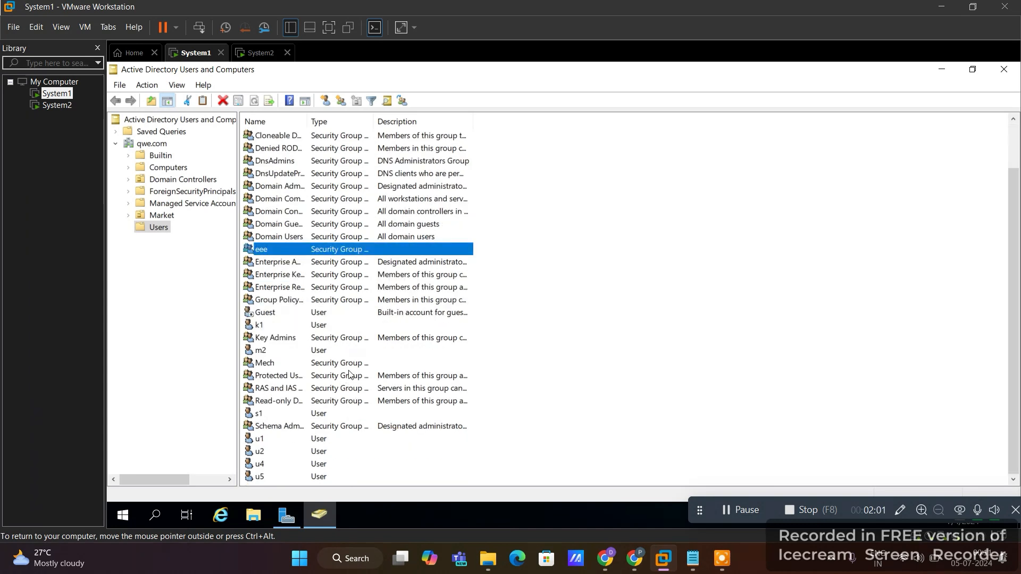
pyautogui.click(267, 441)
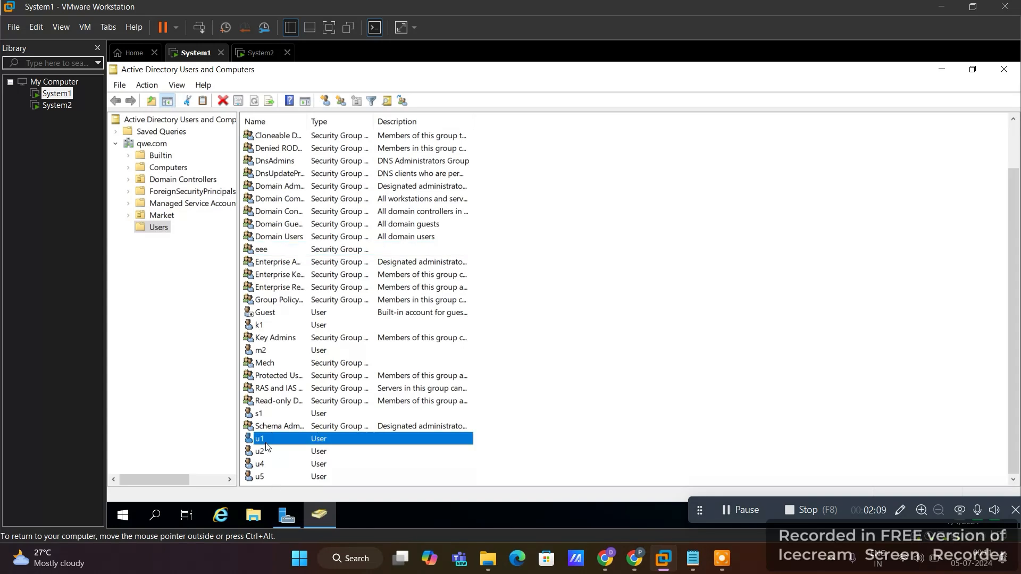
pyautogui.hotkey('shift', 'Down')
pyautogui.hotkey('shift', 'Down')
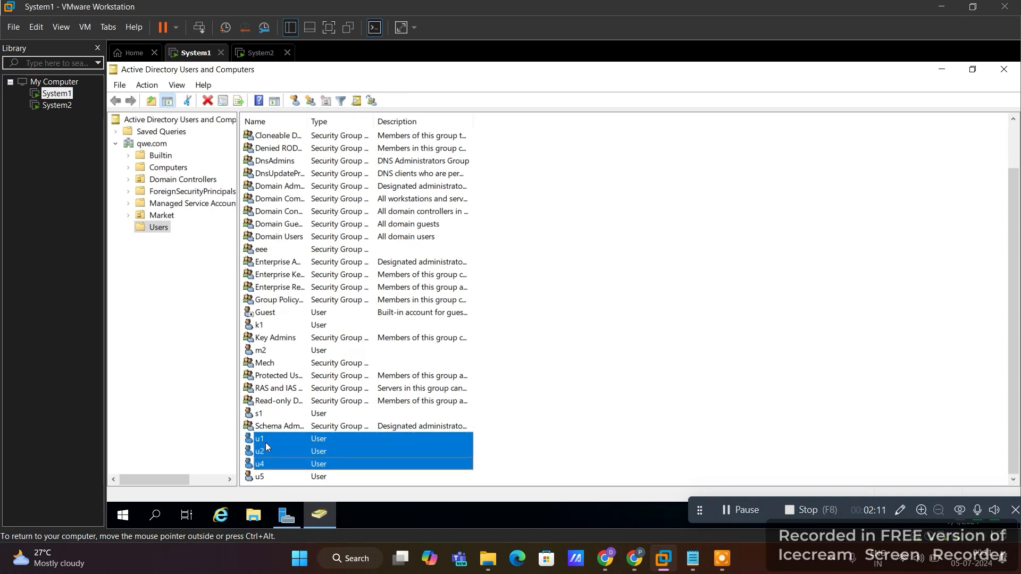
pyautogui.hotkey('shift', 'Down')
pyautogui.rightClick(266, 442)
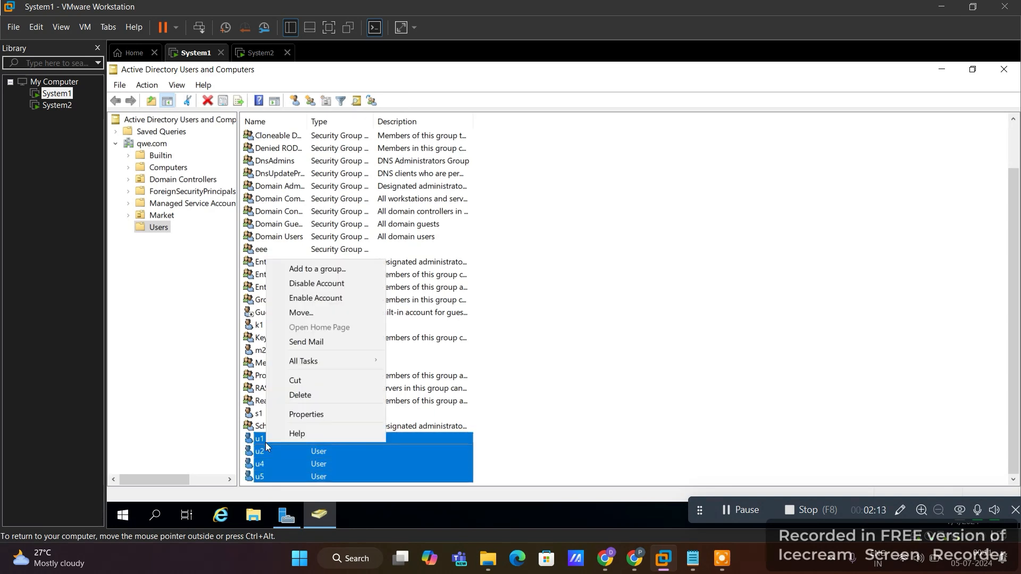
pyautogui.click(317, 269)
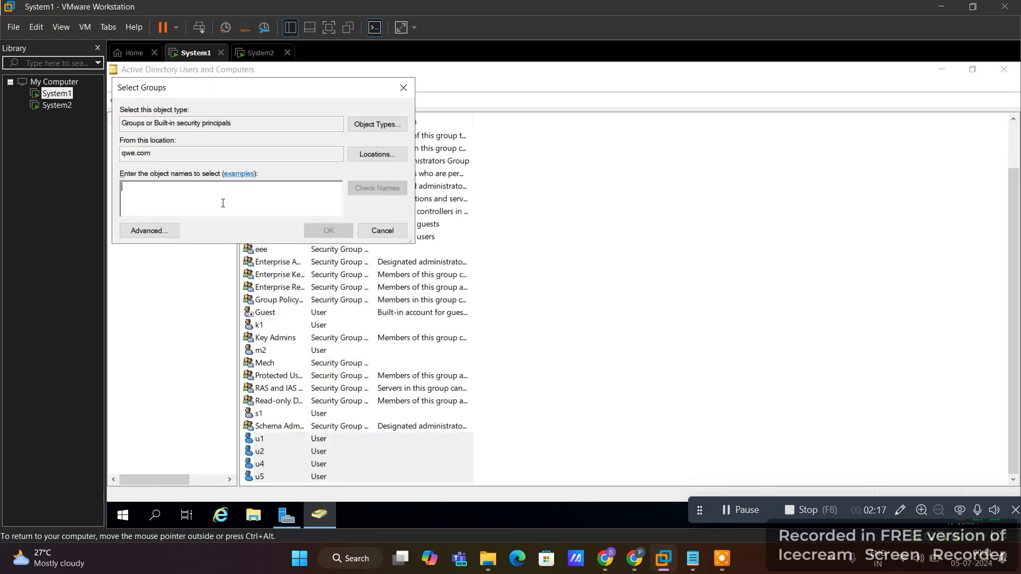
pyautogui.write('eee')
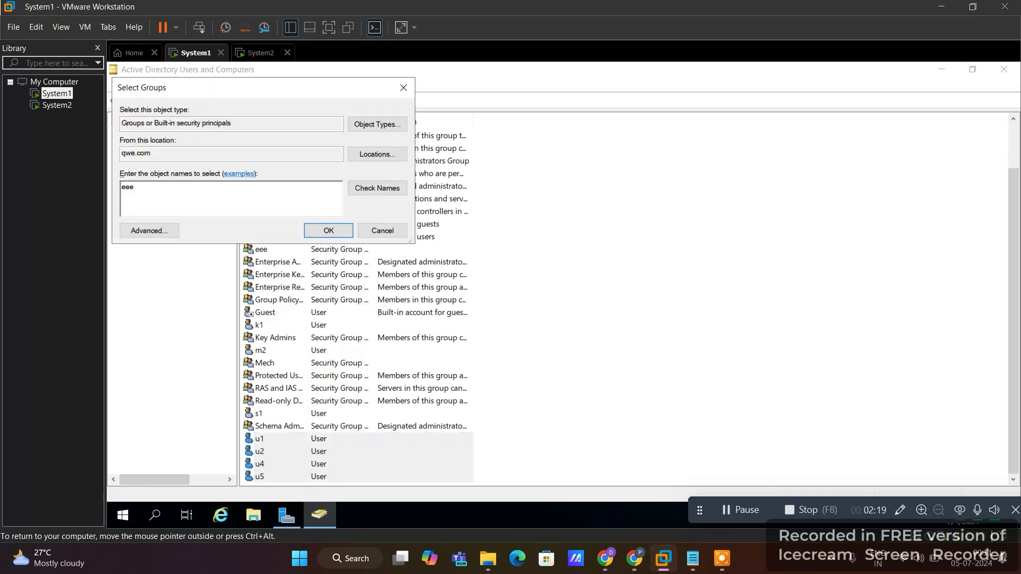
pyautogui.click(320, 231)
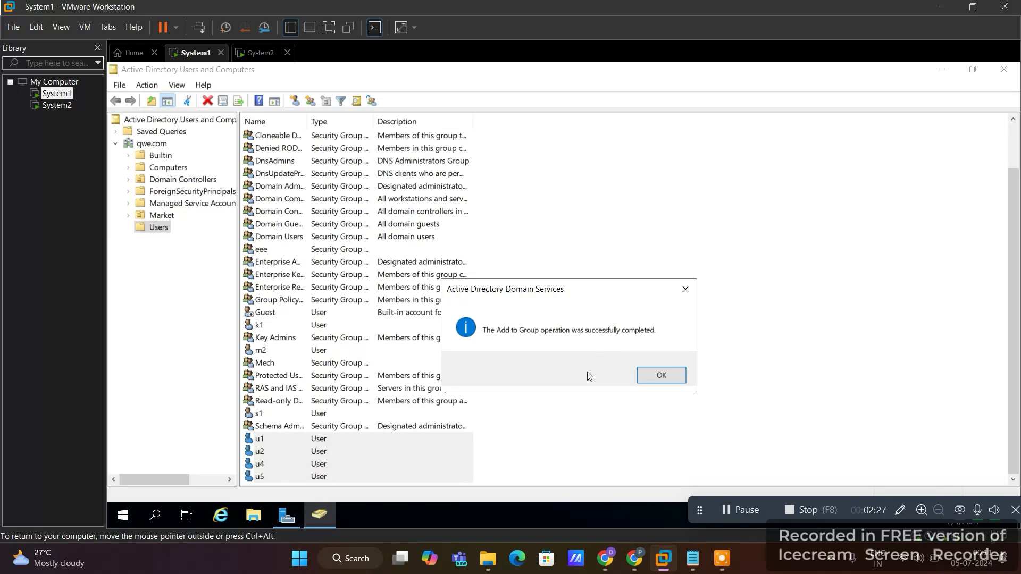
pyautogui.click(658, 375)
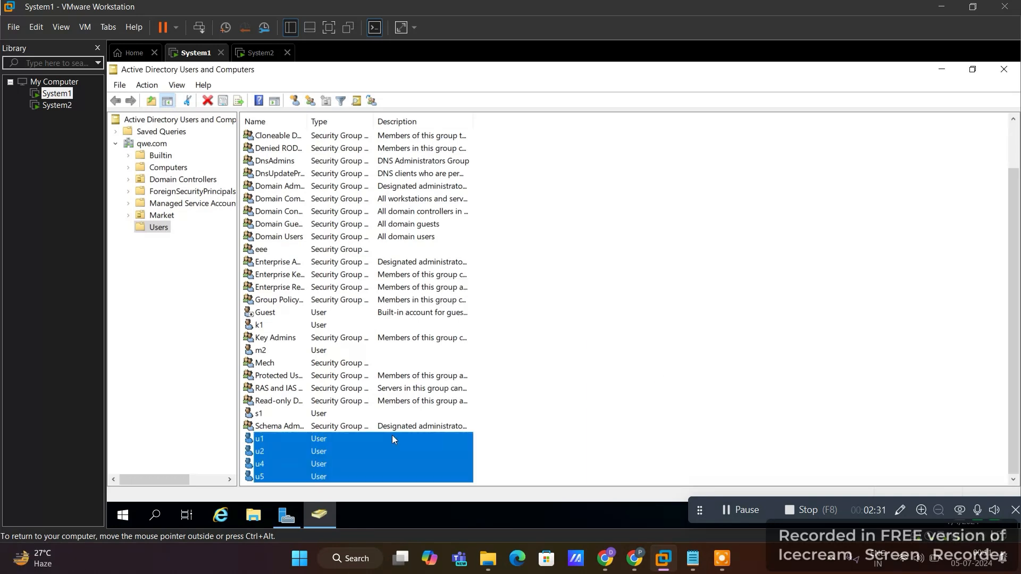
pyautogui.click(187, 423)
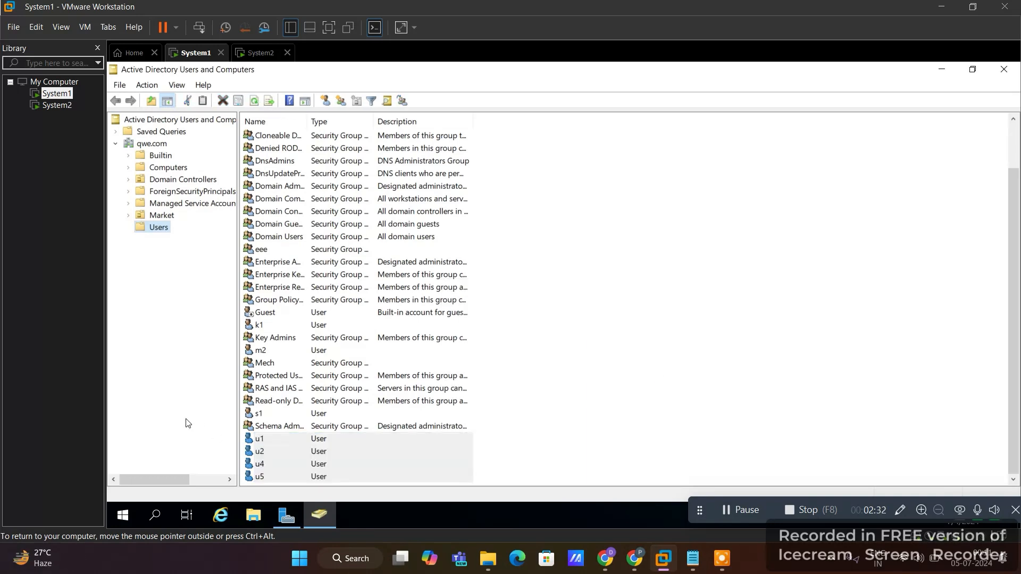
# - Check the member list in the eee group's properties, highlighting u1, u2, u4 and u5
pyautogui.click(281, 250)
pyautogui.rightClick(281, 251)
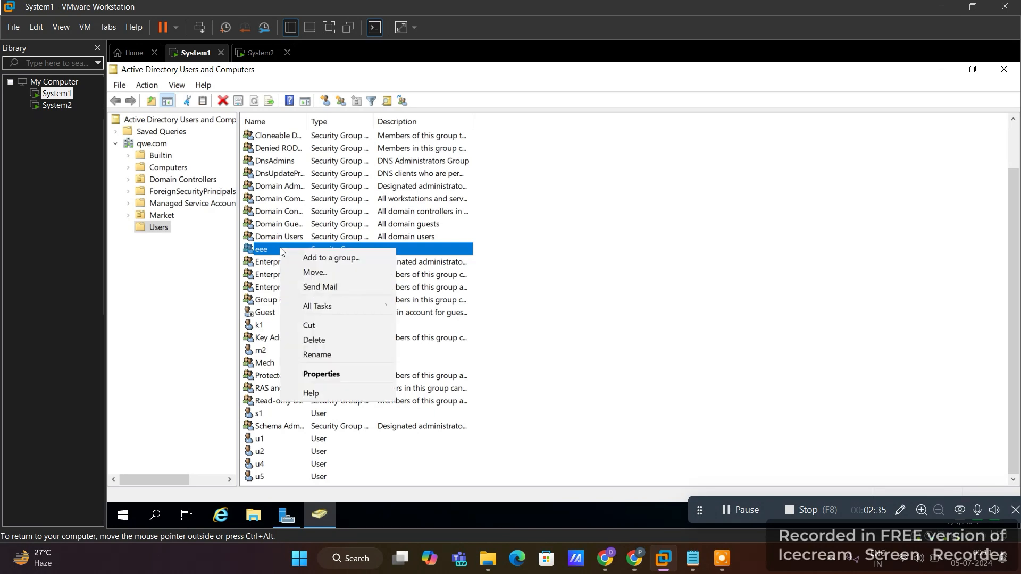
pyautogui.click(322, 374)
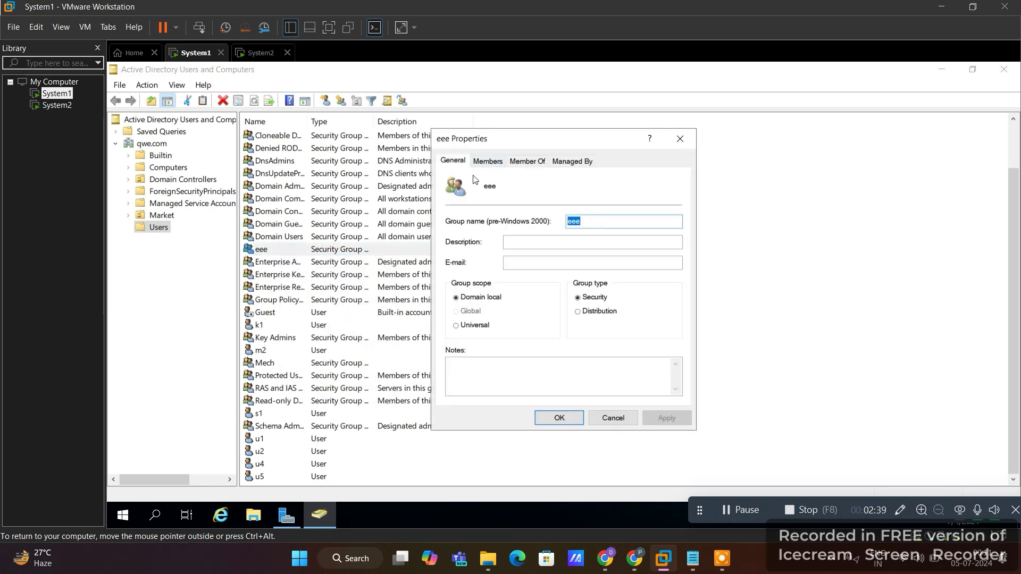
pyautogui.click(486, 164)
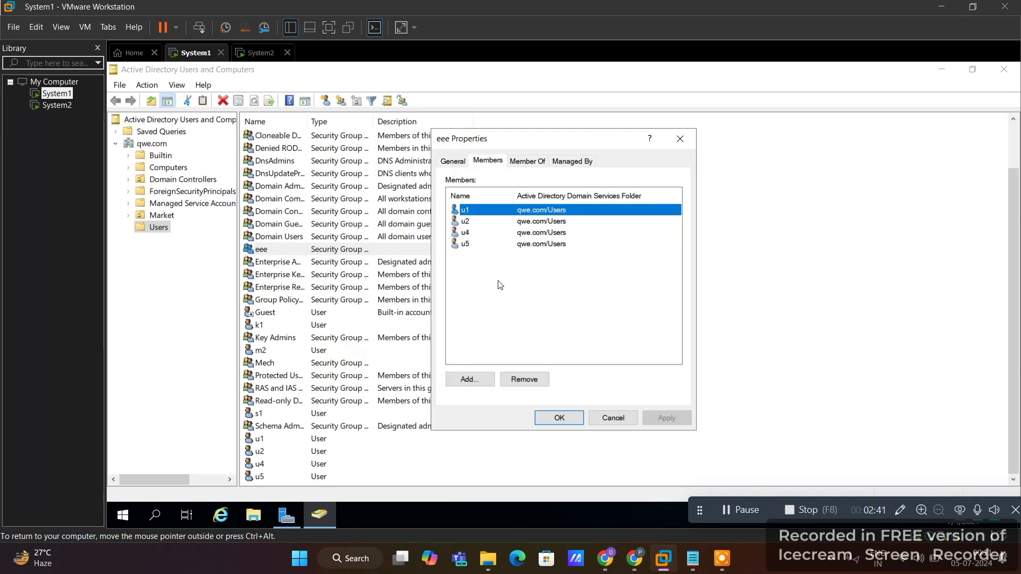
pyautogui.click(497, 305)
pyautogui.click(480, 212)
pyautogui.hotkey('shift', 'Down')
pyautogui.hotkey('shift', 'Down')
pyautogui.hotkey('shift', 'Down')
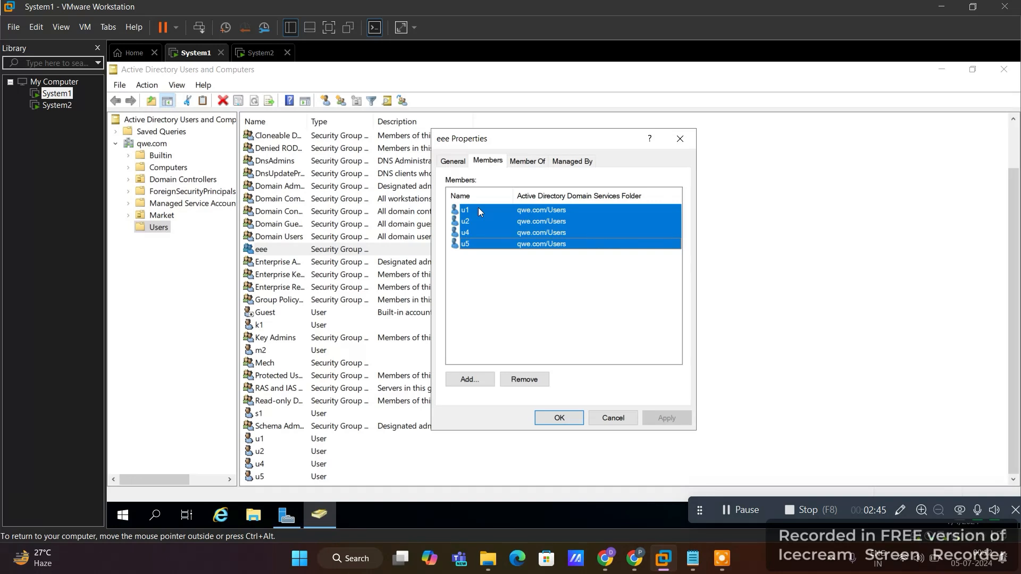